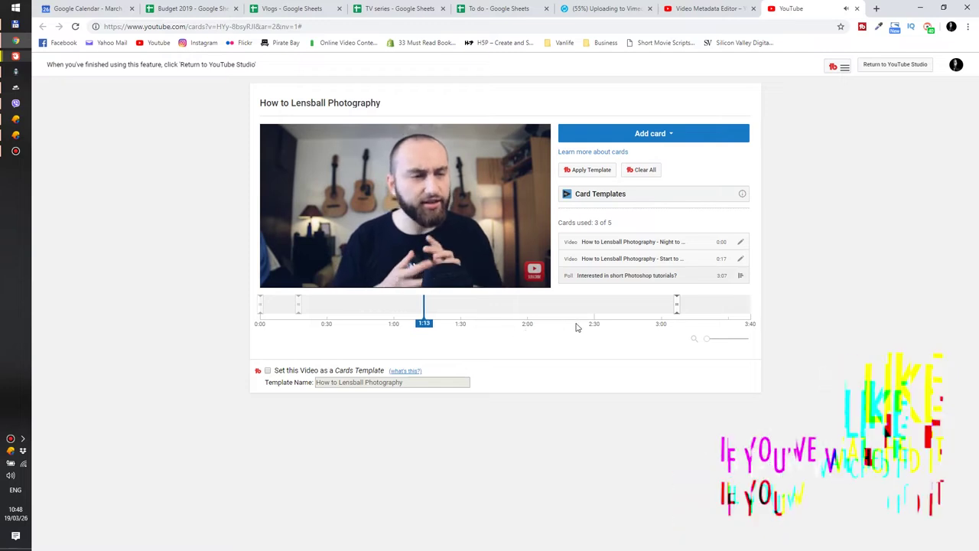
- Show the viewer results of the 'Interested in short Photoshop tutorials?' poll card
{"action": "left_click", "coordinate": [743, 276]}
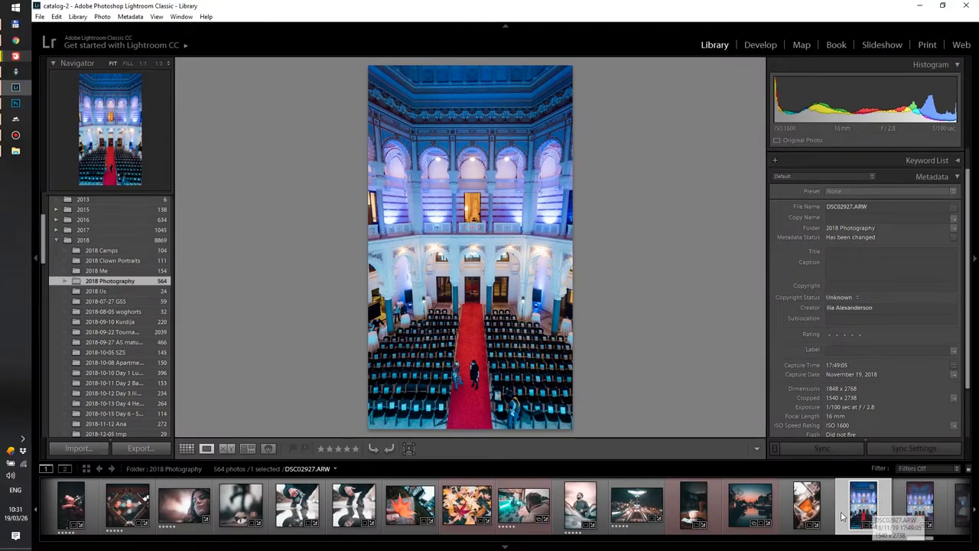
- Browse the filmstrip photos: tea, canal sunset, dessert, railway, portraits, leaves and reflections
{"action": "left_click", "coordinate": [804, 515]}
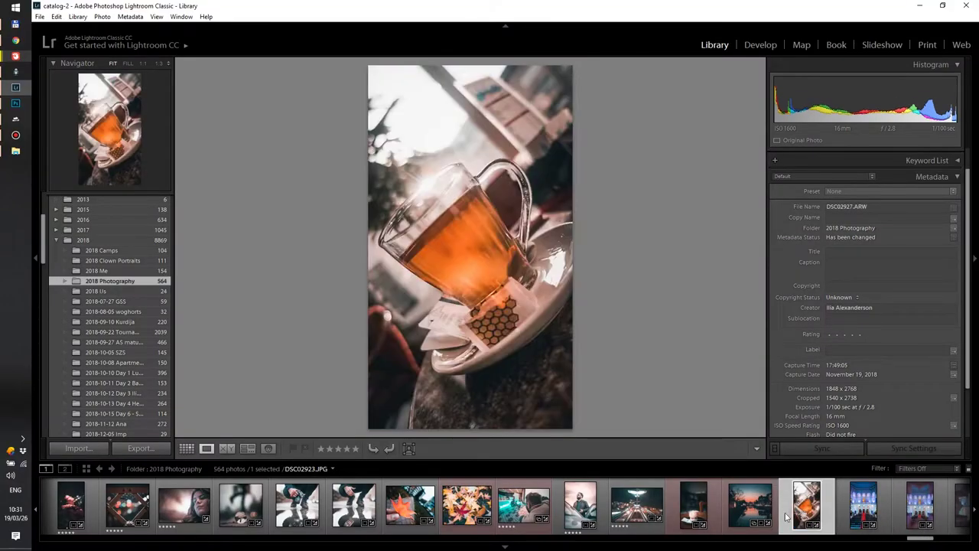
{"action": "left_click", "coordinate": [746, 507]}
{"action": "left_click", "coordinate": [691, 509]}
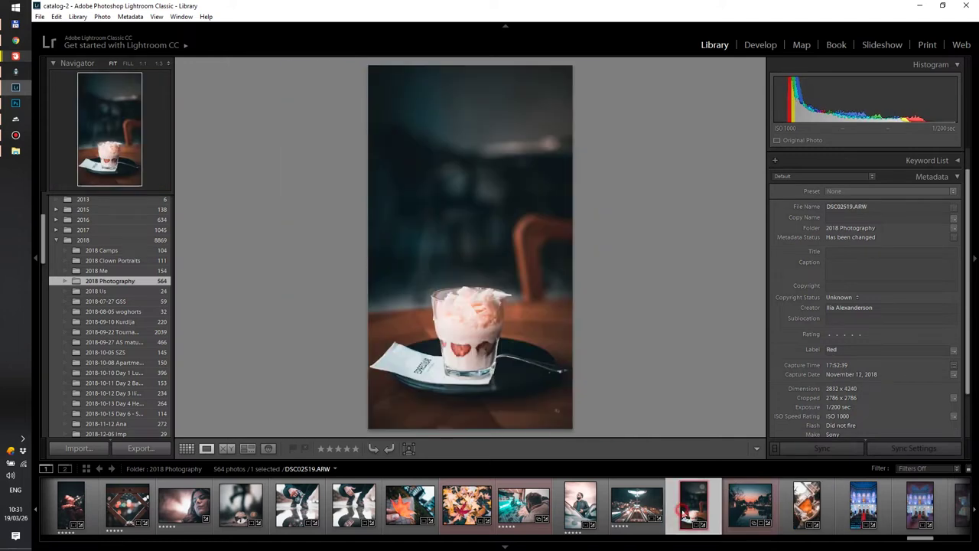
{"action": "left_click", "coordinate": [740, 511]}
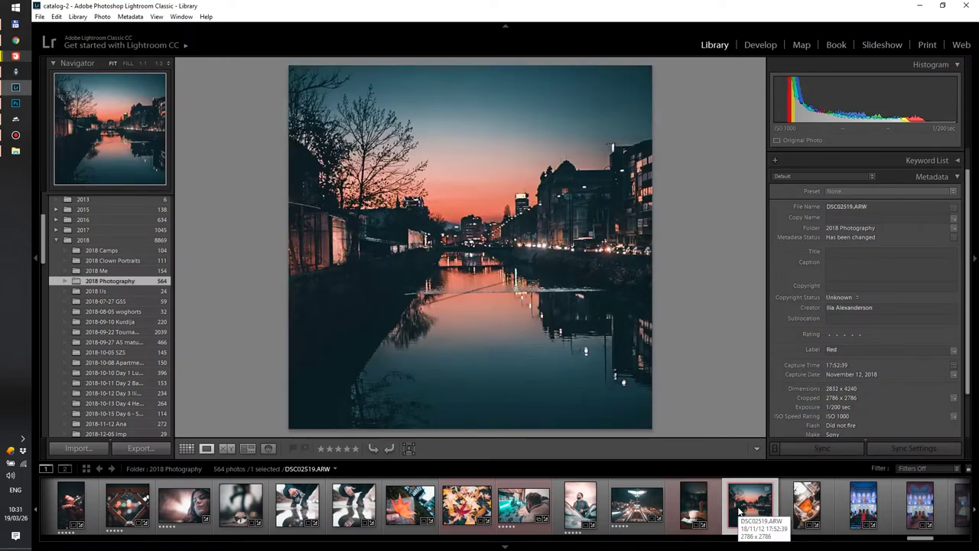
{"action": "left_click", "coordinate": [692, 511]}
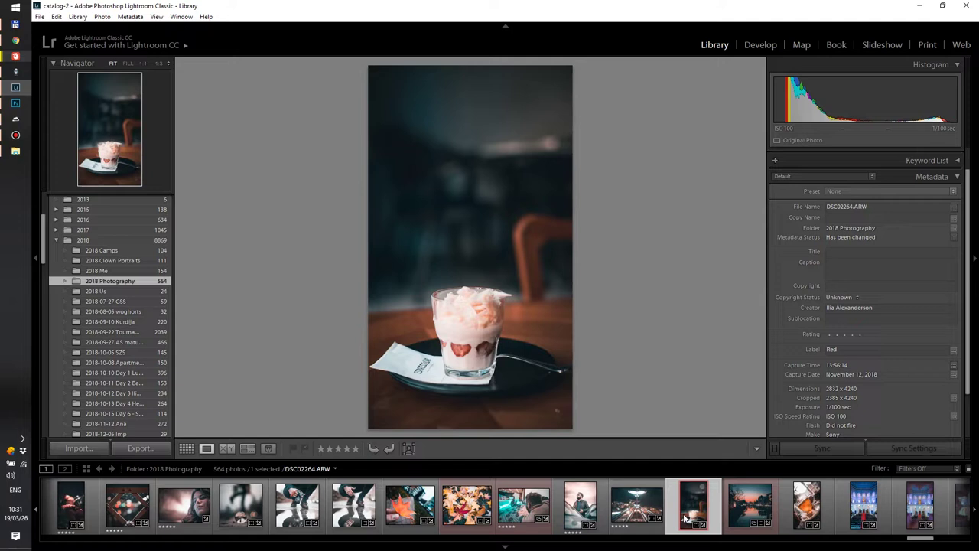
{"action": "left_click", "coordinate": [638, 517]}
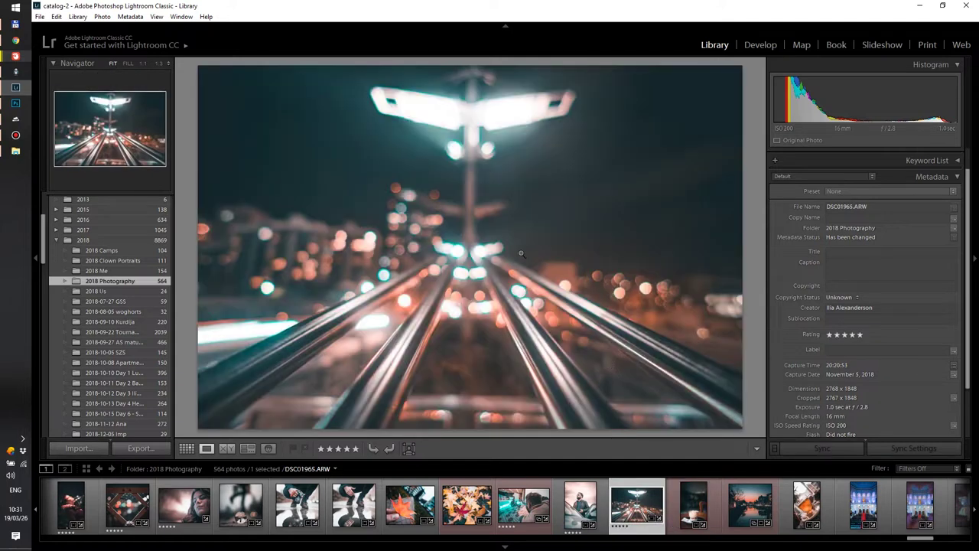
{"action": "left_click", "coordinate": [574, 503]}
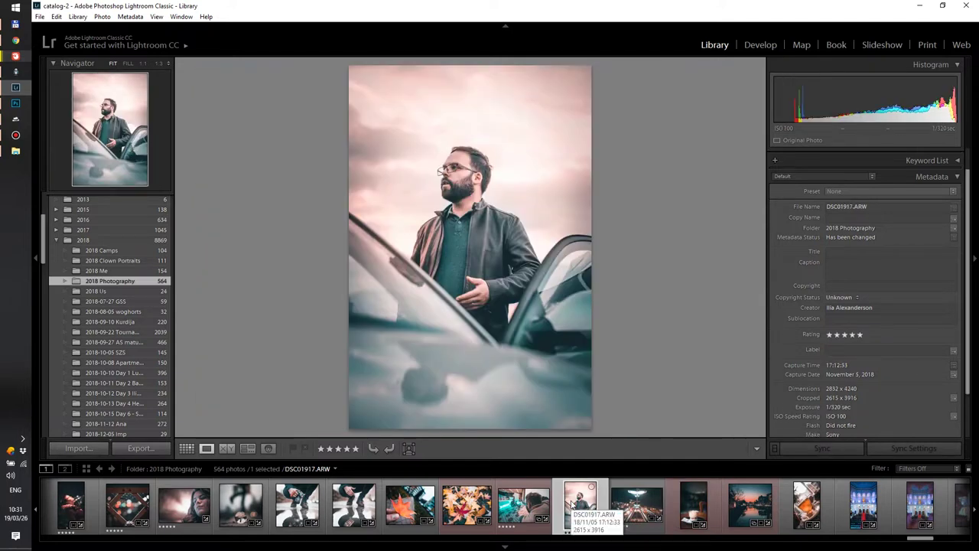
{"action": "left_click", "coordinate": [523, 514]}
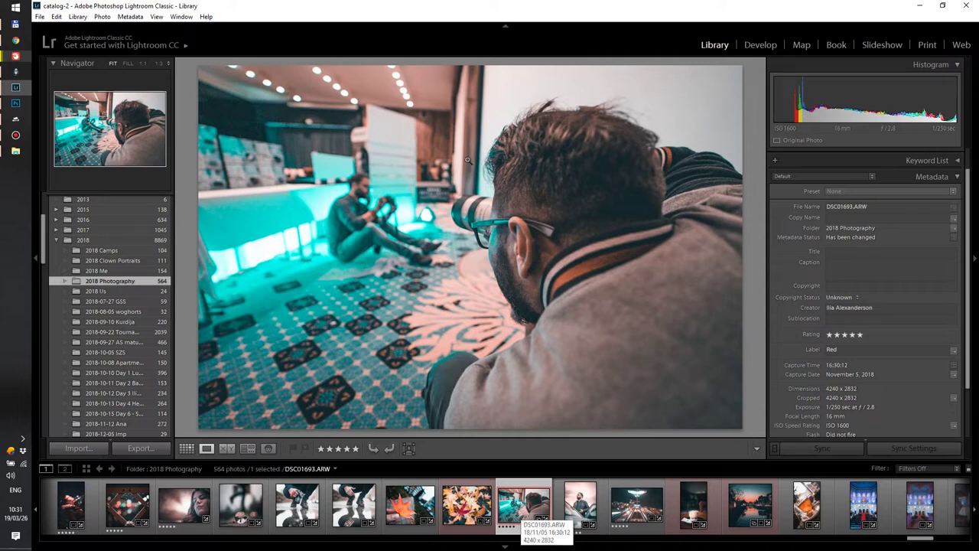
{"action": "left_click", "coordinate": [450, 499]}
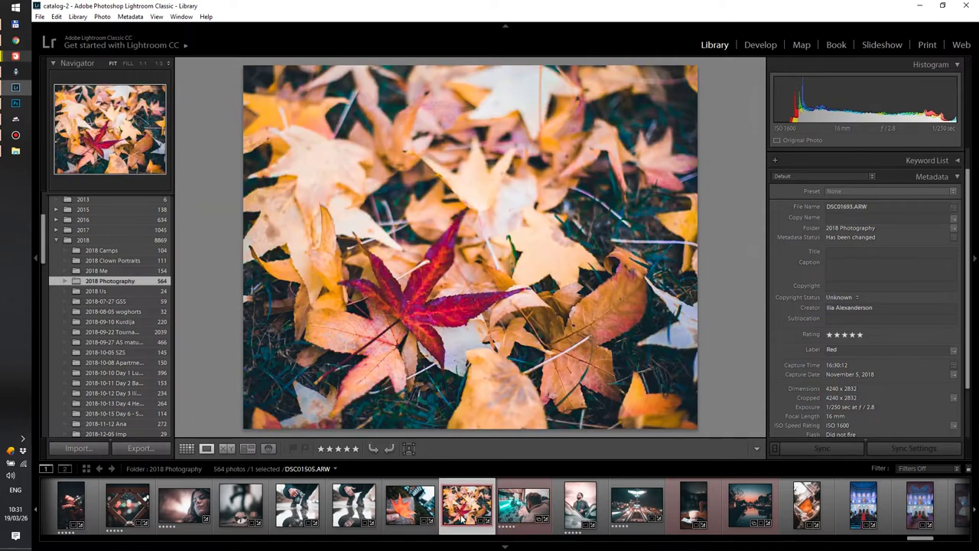
{"action": "left_click", "coordinate": [411, 517]}
{"action": "left_click", "coordinate": [344, 517]}
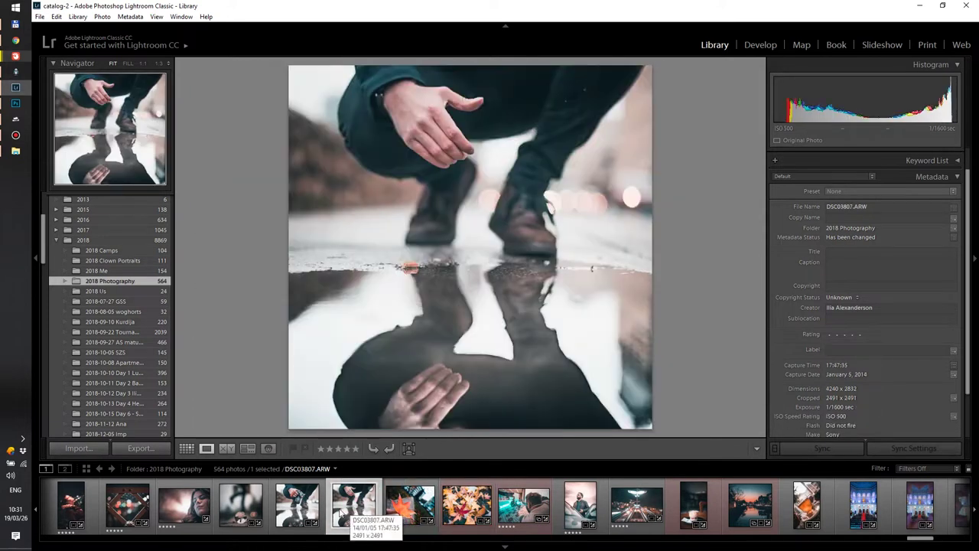
- Compare the two puddle reflection photos and settle on DSC03806 with the camera
{"action": "left_click", "coordinate": [299, 506]}
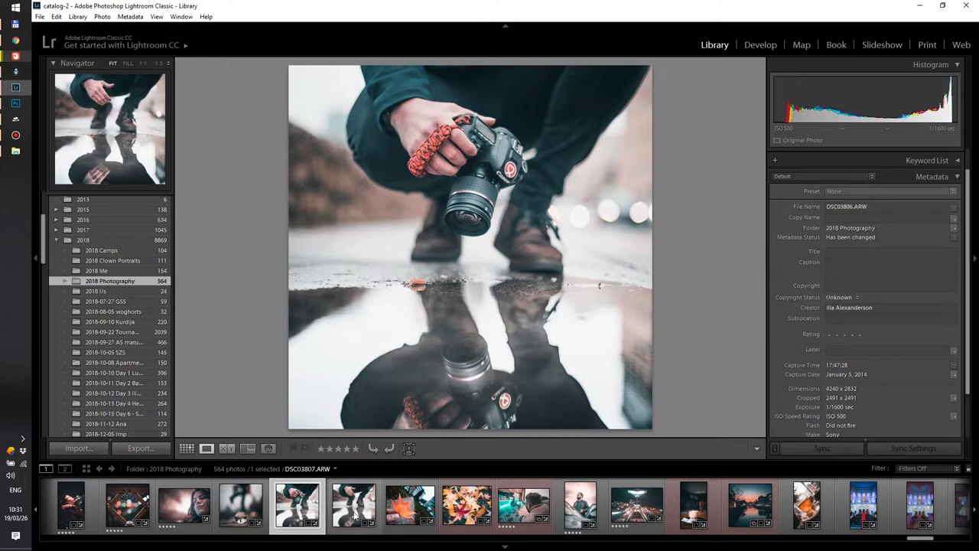
{"action": "left_click", "coordinate": [355, 514]}
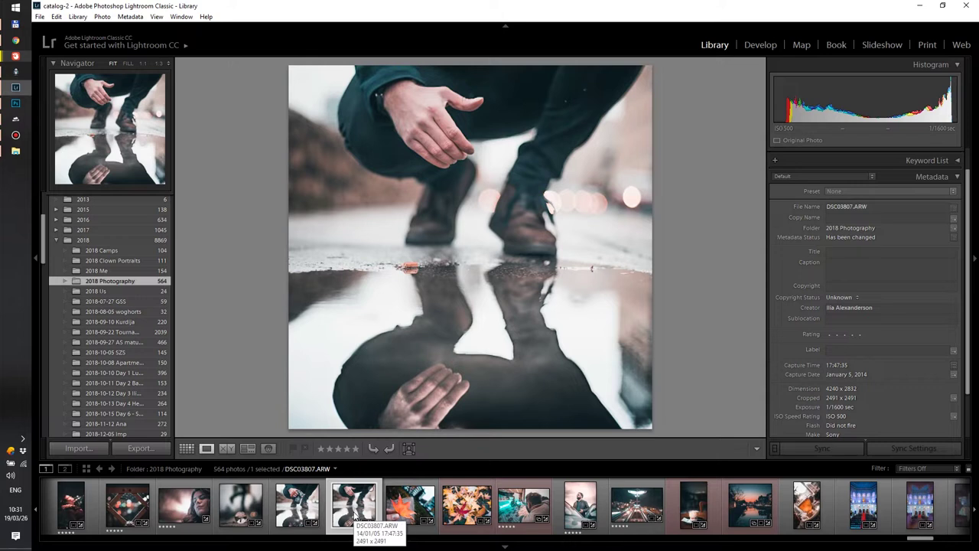
{"action": "left_click", "coordinate": [299, 509]}
{"action": "left_click", "coordinate": [353, 509]}
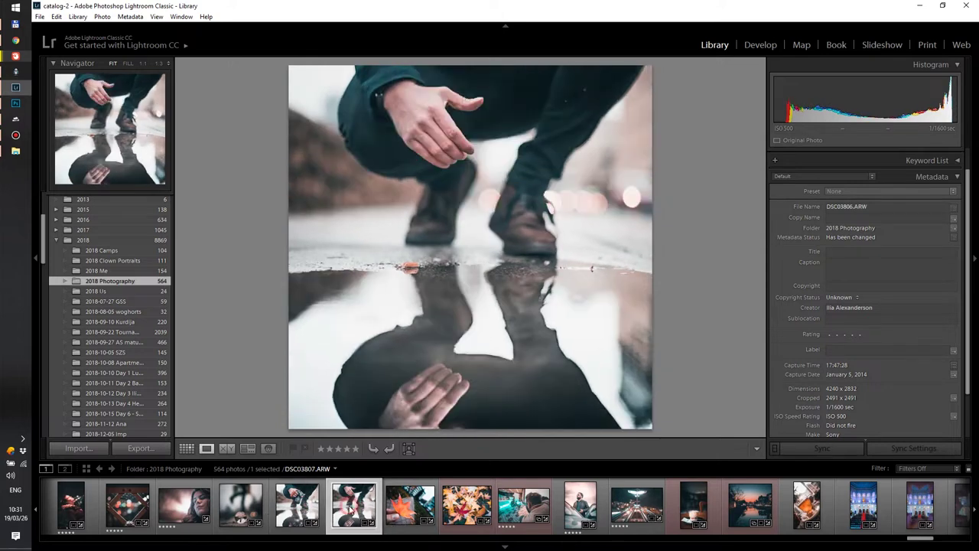
{"action": "left_click", "coordinate": [299, 509]}
{"action": "left_click", "coordinate": [354, 509]}
{"action": "left_click", "coordinate": [298, 509]}
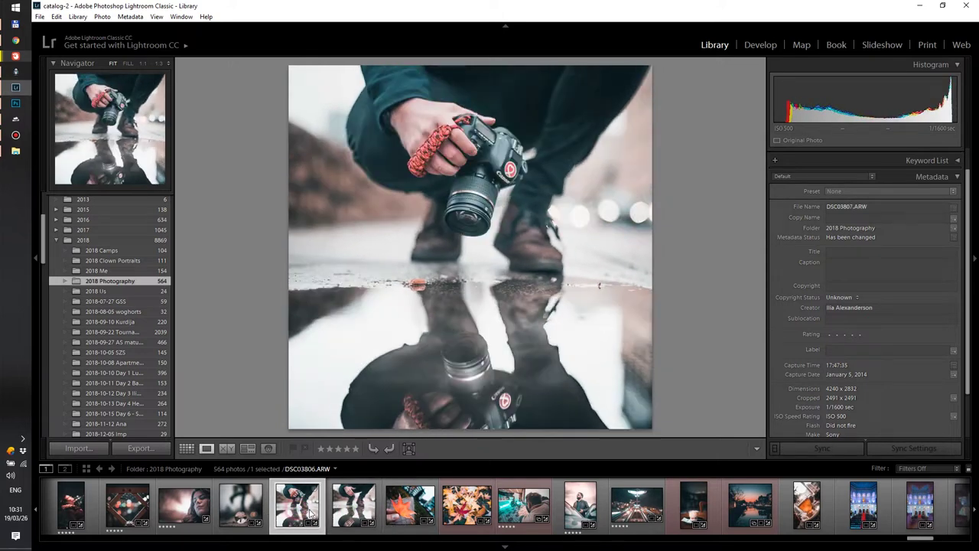
{"action": "left_click", "coordinate": [354, 509]}
{"action": "left_click", "coordinate": [298, 508]}
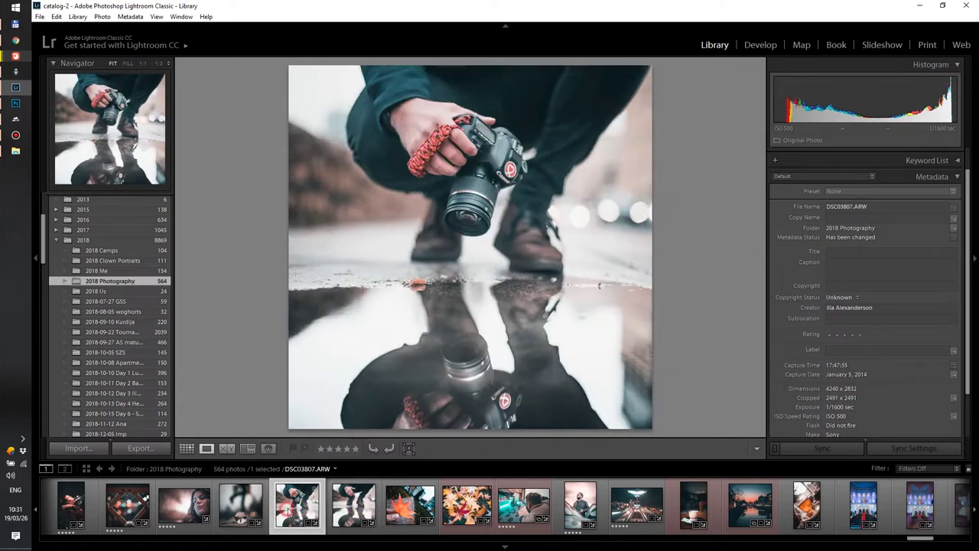
{"action": "left_click", "coordinate": [340, 513]}
{"action": "left_click", "coordinate": [302, 514]}
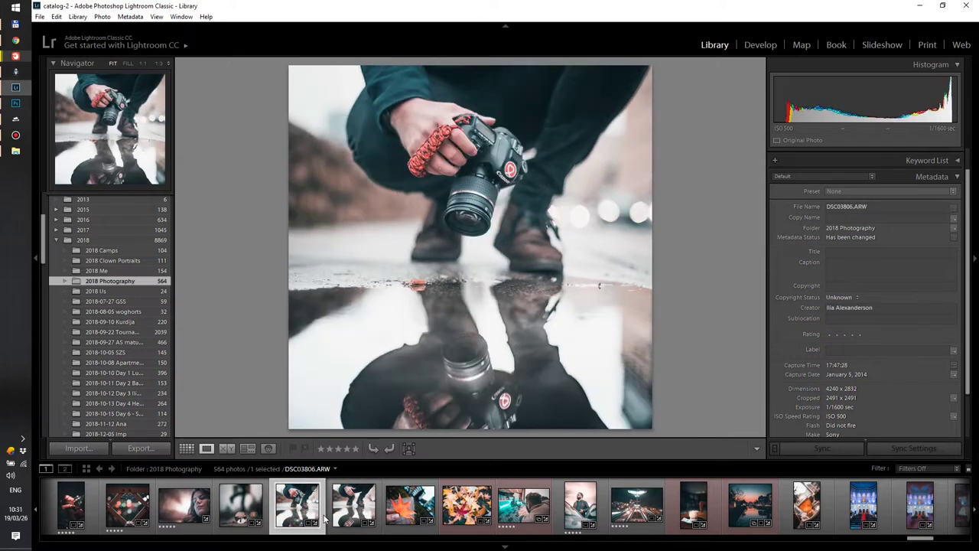
- In Develop, paste the square crop, Exposure -0.40, Contrast +75, Shadows +100 and Saturation -25 onto DSC03806
{"action": "key", "text": "d"}
{"action": "left_click", "coordinate": [252, 522]}
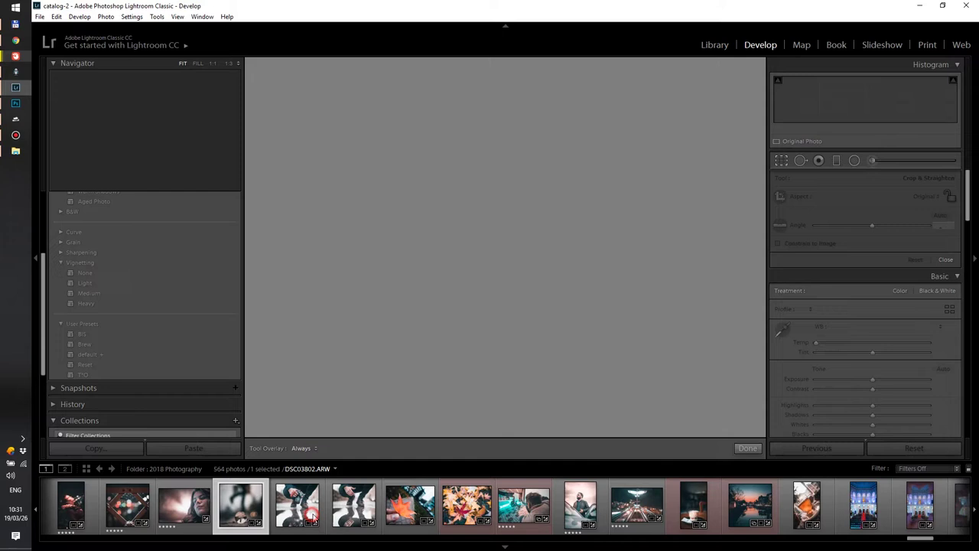
{"action": "left_click", "coordinate": [314, 519]}
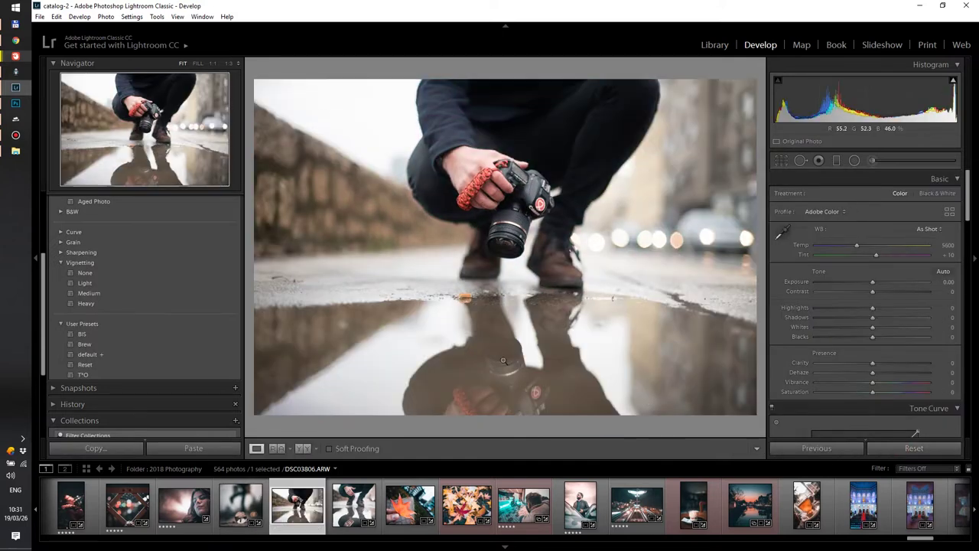
{"action": "key", "text": "ctrl+shift+v"}
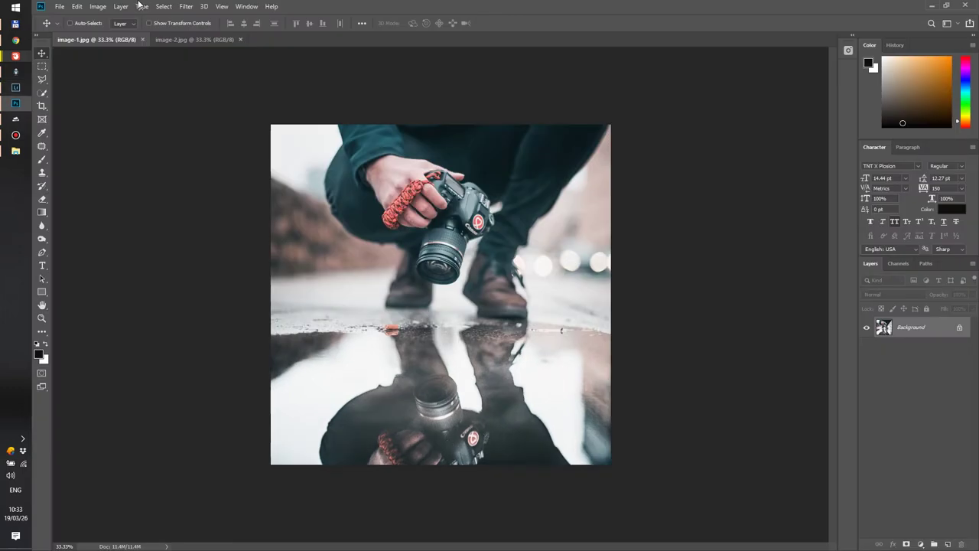
- Paste the camera-less image-2.jpg into image-1.jpg as Layer 1 and drag it into alignment
{"action": "left_click", "coordinate": [195, 39]}
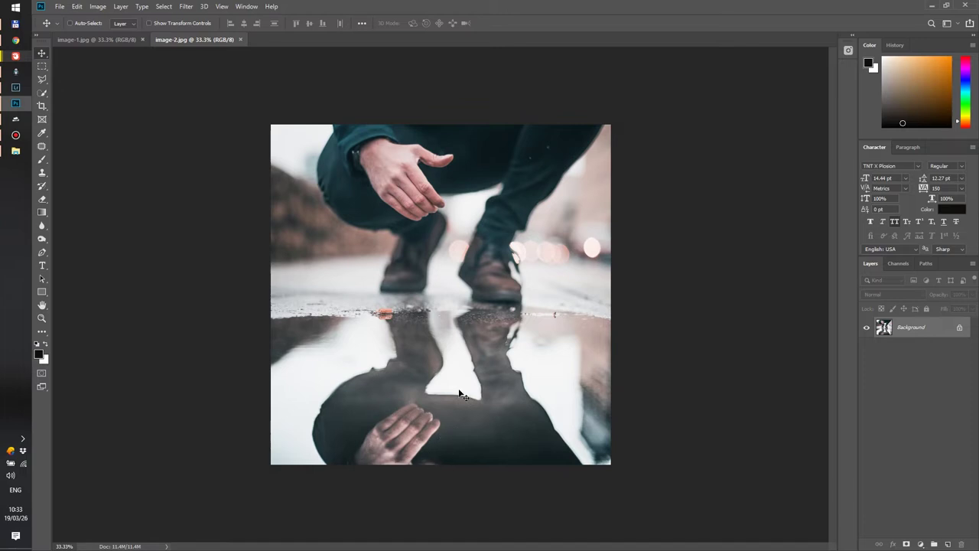
{"action": "left_click", "coordinate": [91, 39]}
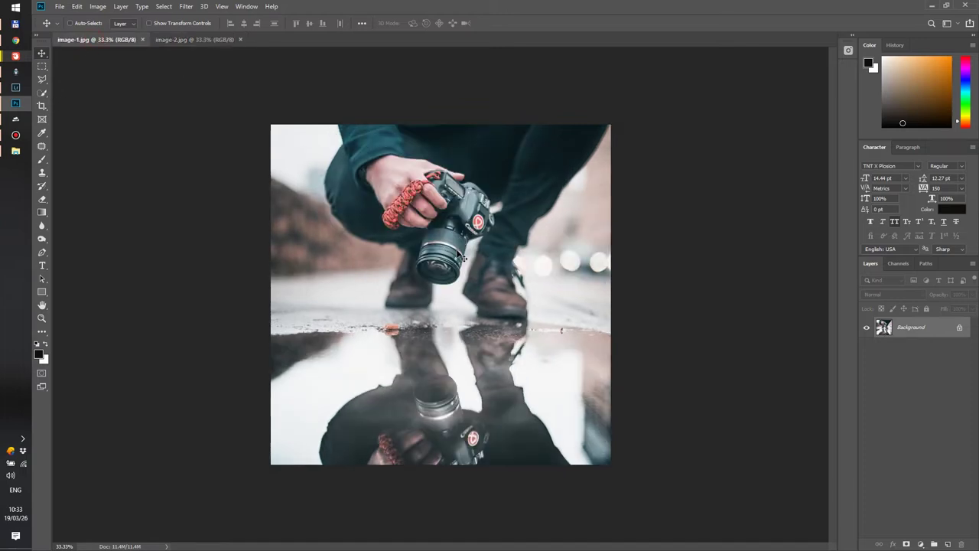
{"action": "key", "text": "ctrl+Tab"}
{"action": "key", "text": "ctrl+a"}
{"action": "key", "text": "ctrl+c"}
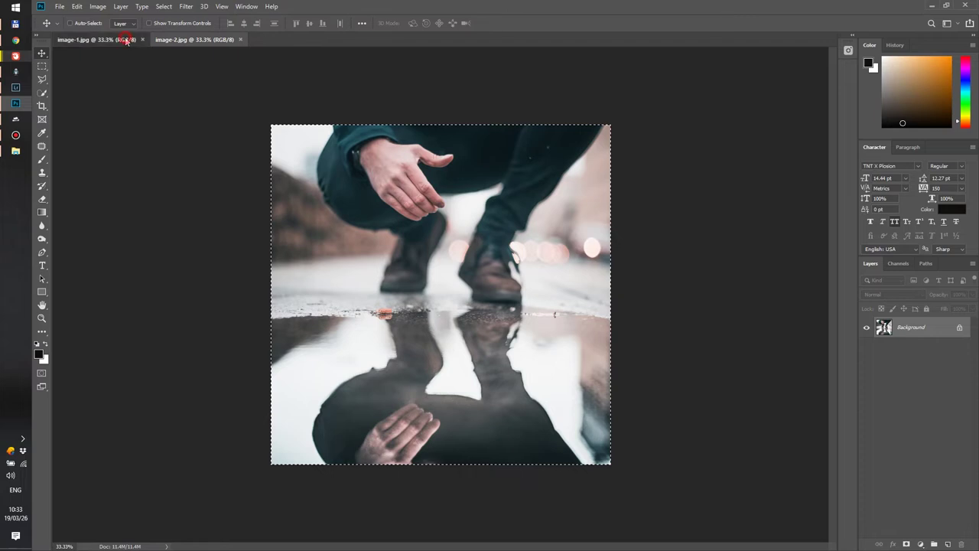
{"action": "left_click", "coordinate": [115, 39]}
{"action": "key", "text": "ctrl+v"}
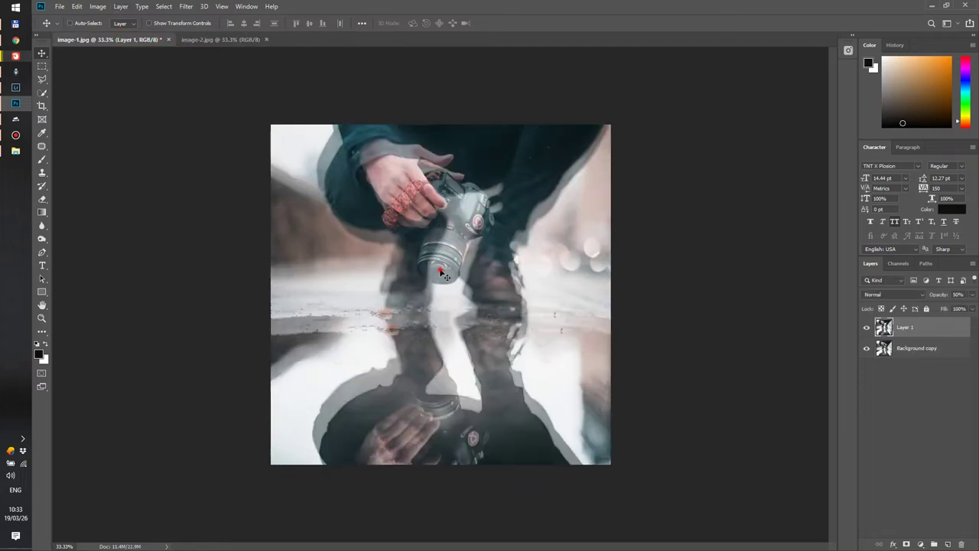
{"action": "left_click_drag", "start_coordinate": [442, 274], "coordinate": [457, 292]}
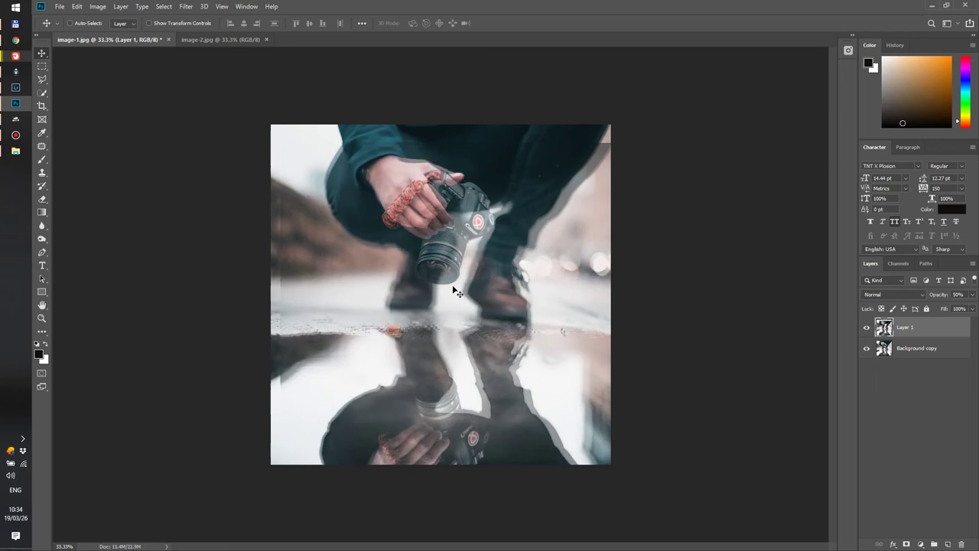
{"action": "mouse_move", "coordinate": [378, 288]}
{"action": "left_mouse_down"}
{"action": "mouse_move", "coordinate": [372, 300]}
{"action": "mouse_move", "coordinate": [378, 288]}
{"action": "left_mouse_up"}
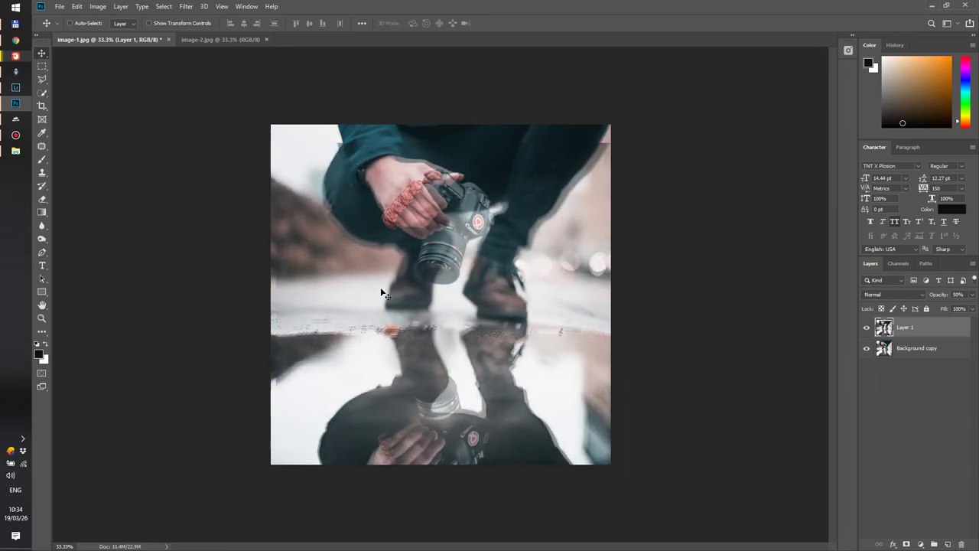
- Restore Layer 1 to 100% opacity, add a mask, and paint black over the puddle reflection
{"action": "key", "text": "0"}
{"action": "key", "text": "ctrl+alt+m"}
{"action": "key", "text": "b"}
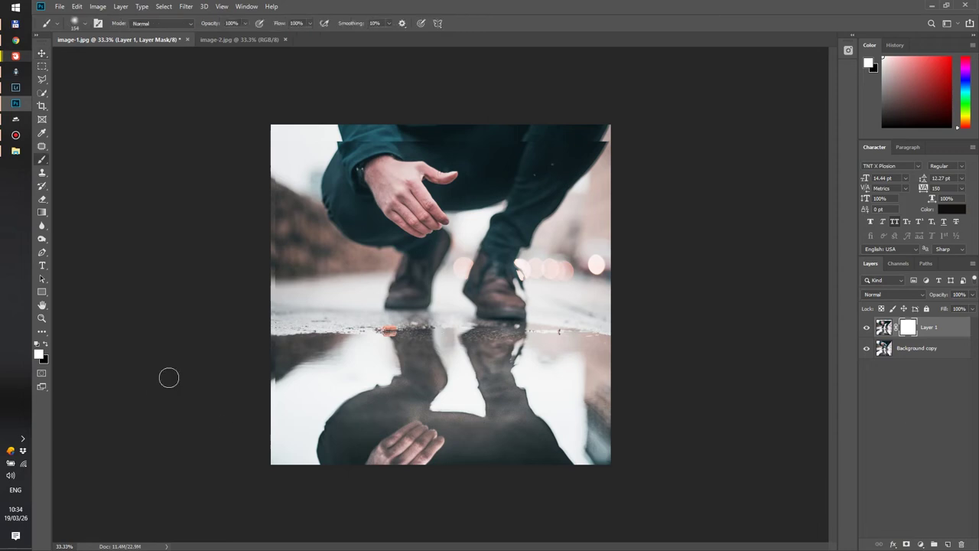
{"action": "key", "text": "x"}
{"action": "right_click", "coordinate": [350, 329], "text": "alt"}
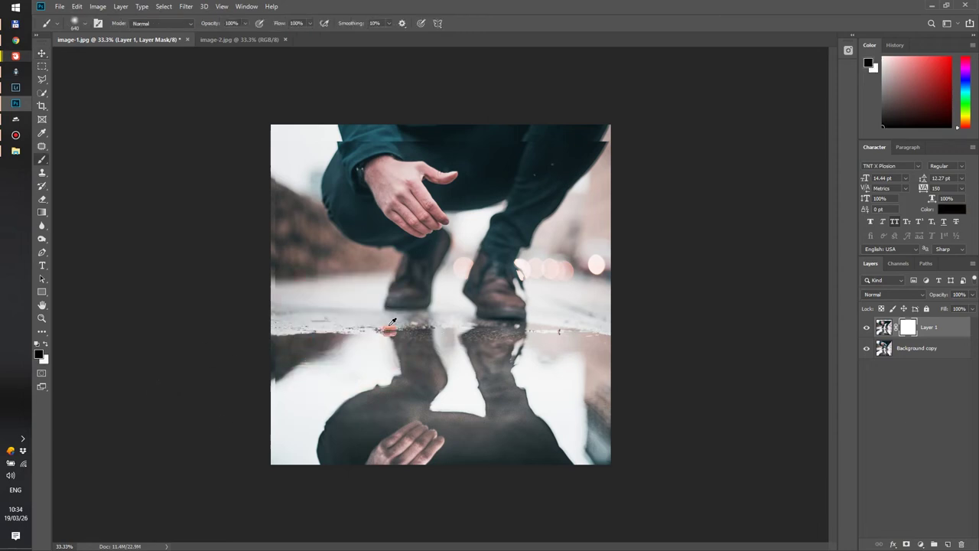
{"action": "mouse_move", "coordinate": [306, 431]}
{"action": "left_mouse_down"}
{"action": "mouse_move", "coordinate": [302, 449]}
{"action": "mouse_move", "coordinate": [269, 412]}
{"action": "mouse_move", "coordinate": [473, 389]}
{"action": "mouse_move", "coordinate": [400, 368]}
{"action": "mouse_move", "coordinate": [438, 371]}
{"action": "mouse_move", "coordinate": [331, 372]}
{"action": "mouse_move", "coordinate": [393, 399]}
{"action": "mouse_move", "coordinate": [533, 353]}
{"action": "mouse_move", "coordinate": [515, 338]}
{"action": "left_mouse_up"}
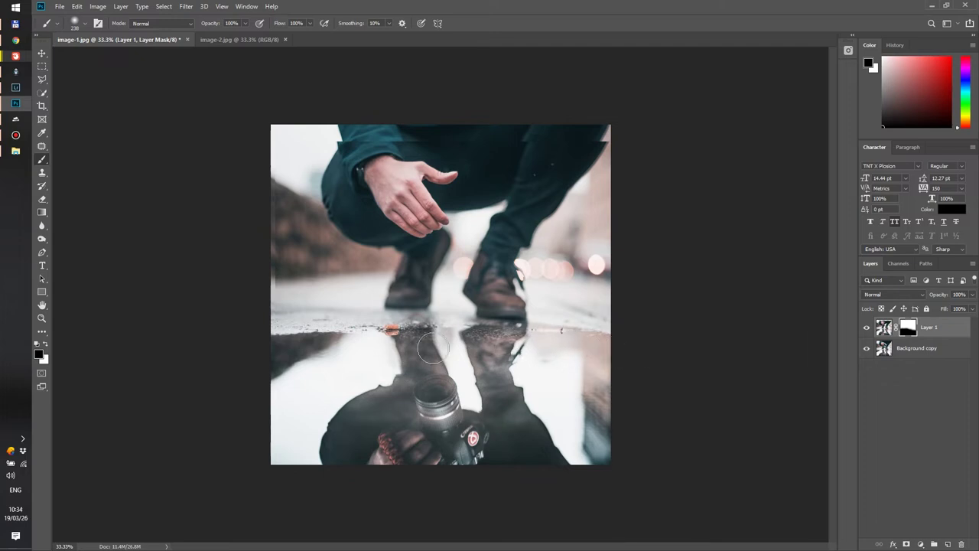
- Crop the composite to a tighter square that trims Layer 1's uneven edges
{"action": "key", "text": "c"}
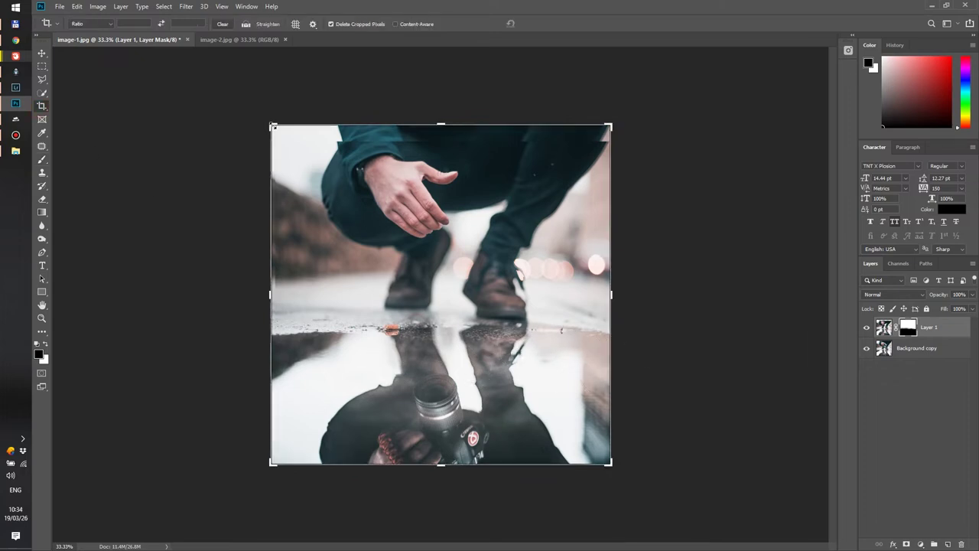
{"action": "left_click_drag", "start_coordinate": [272, 125], "coordinate": [284, 138]}
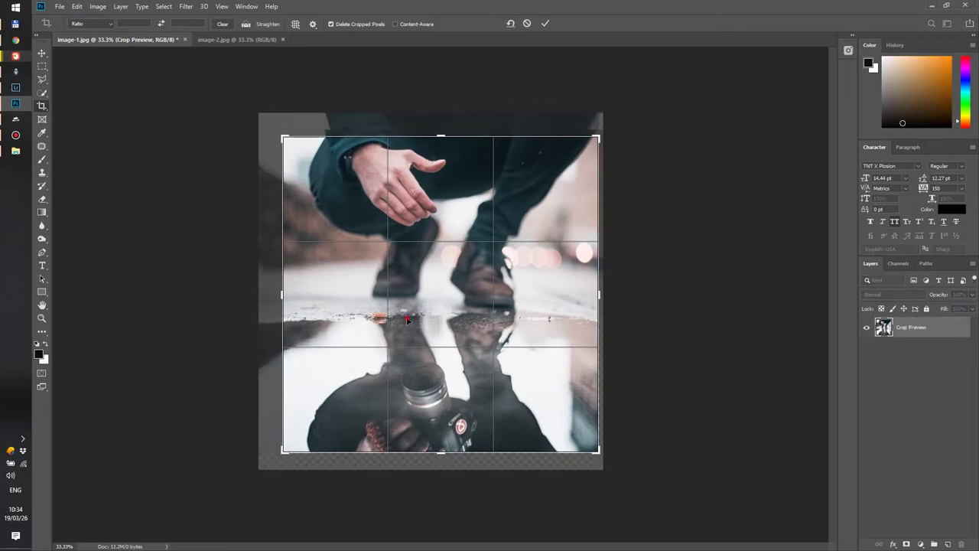
{"action": "left_click_drag", "start_coordinate": [406, 320], "coordinate": [417, 322]}
{"action": "key", "text": "Return"}
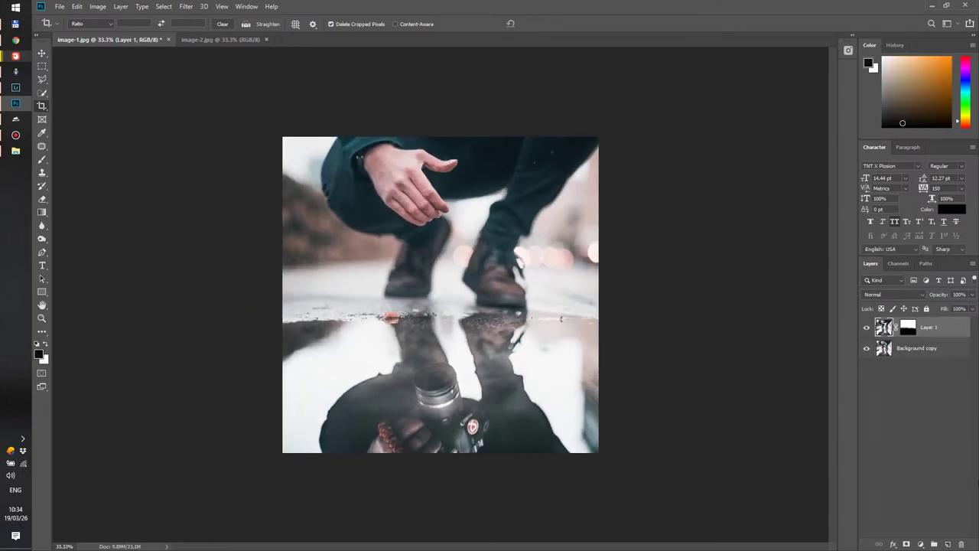
- Add a new Overlay-mode layer and pick the blue-to-orange gradient preset
{"action": "left_click", "coordinate": [949, 544]}
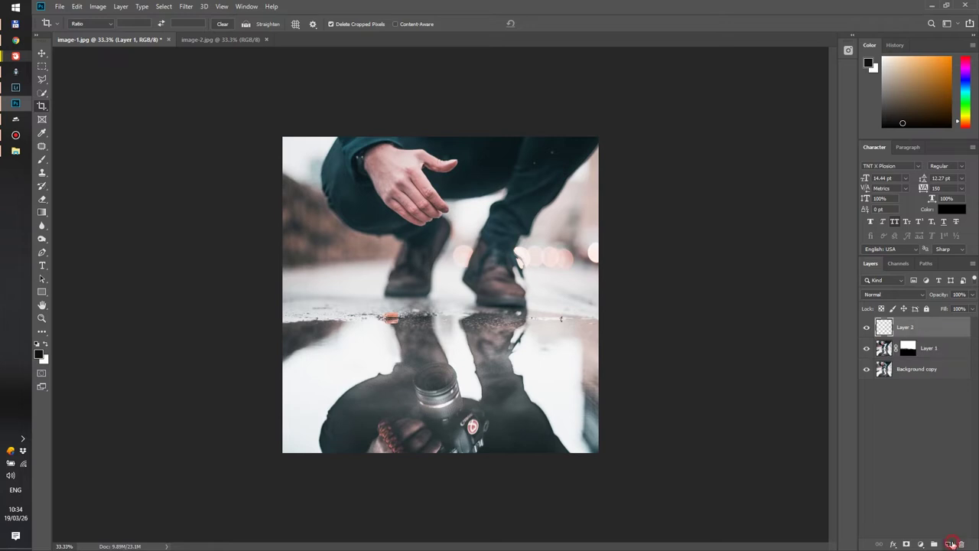
{"action": "left_click", "coordinate": [882, 296]}
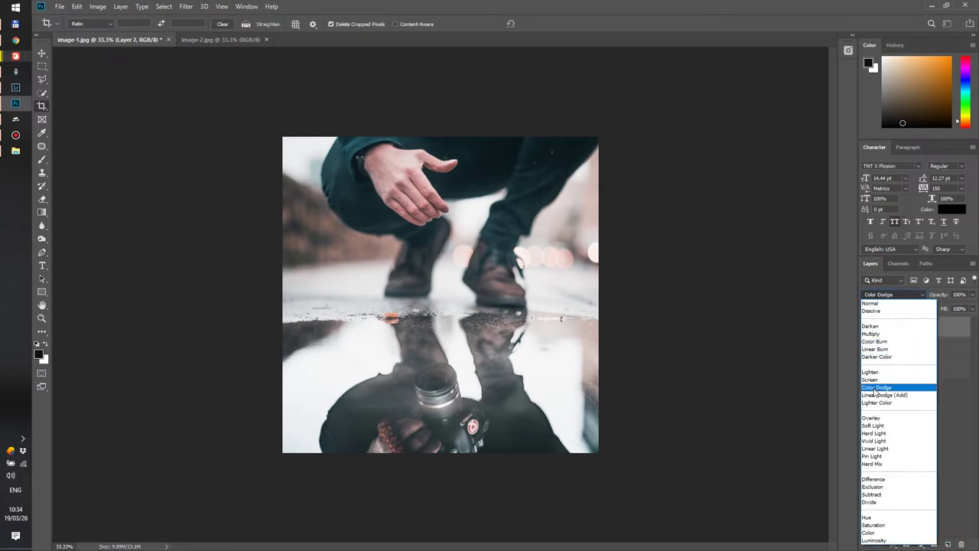
{"action": "left_click", "coordinate": [872, 417]}
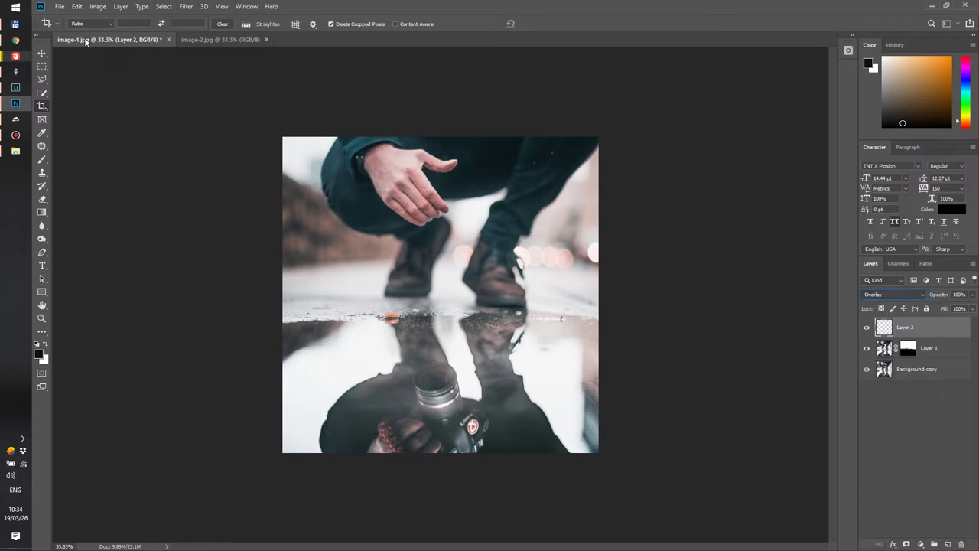
{"action": "left_click", "coordinate": [42, 213]}
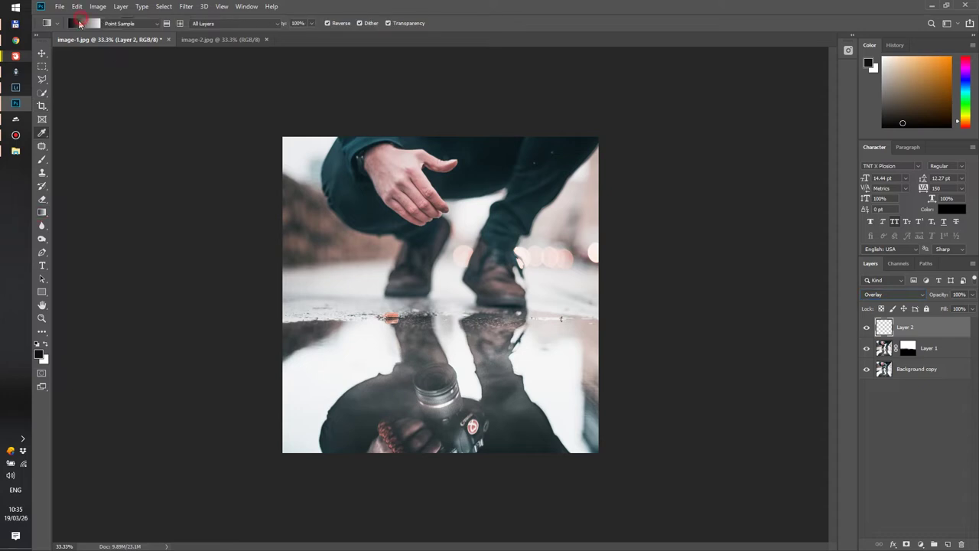
{"action": "left_click", "coordinate": [86, 23]}
{"action": "left_click", "coordinate": [518, 136]}
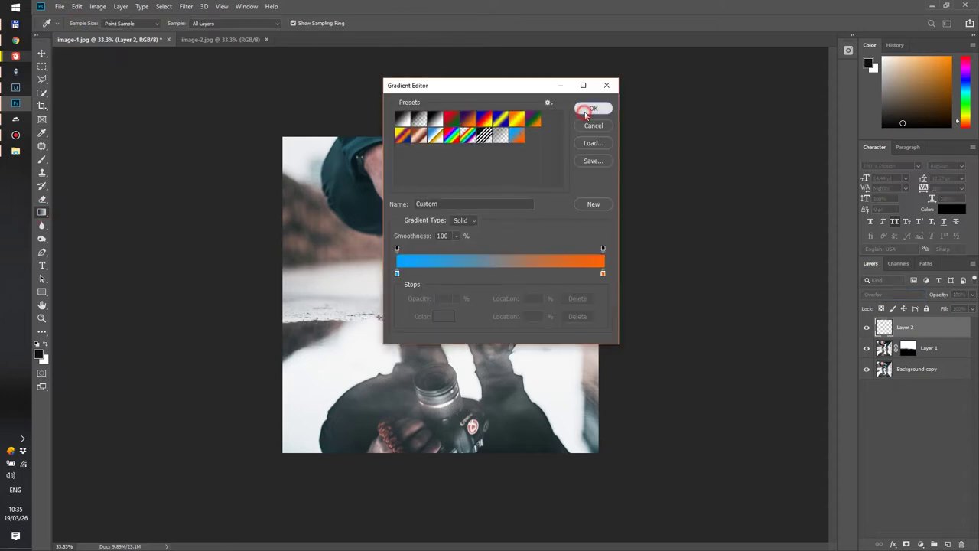
{"action": "left_click", "coordinate": [591, 108]}
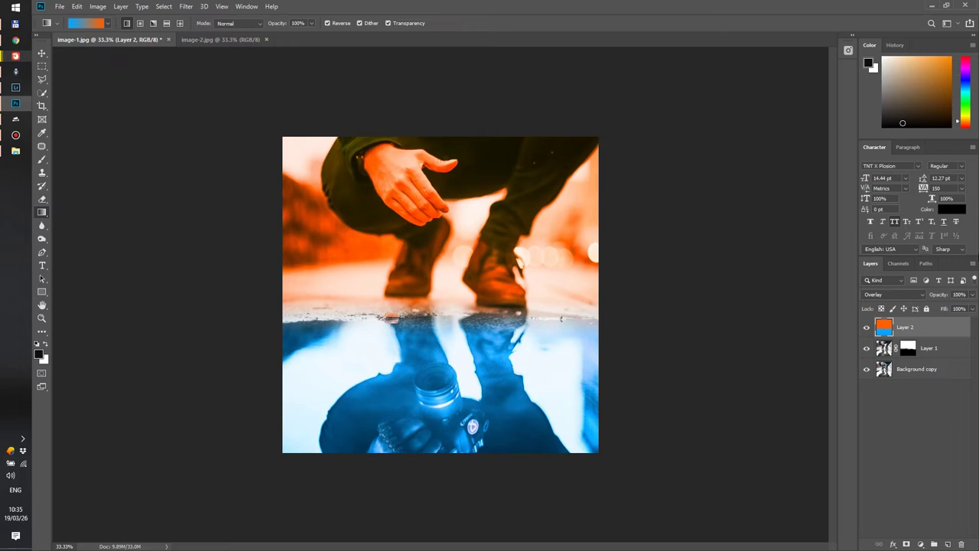
- Drag the gradient across the layer and fade it to about 22% opacity
{"action": "left_click_drag", "start_coordinate": [920, 308], "coordinate": [926, 309]}
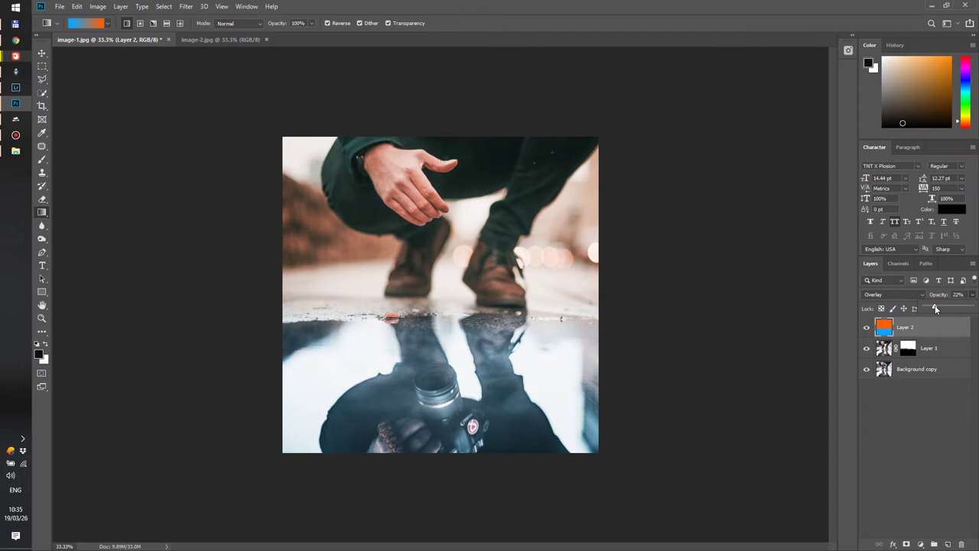
{"action": "left_click", "coordinate": [920, 392]}
{"action": "left_click", "coordinate": [42, 52]}
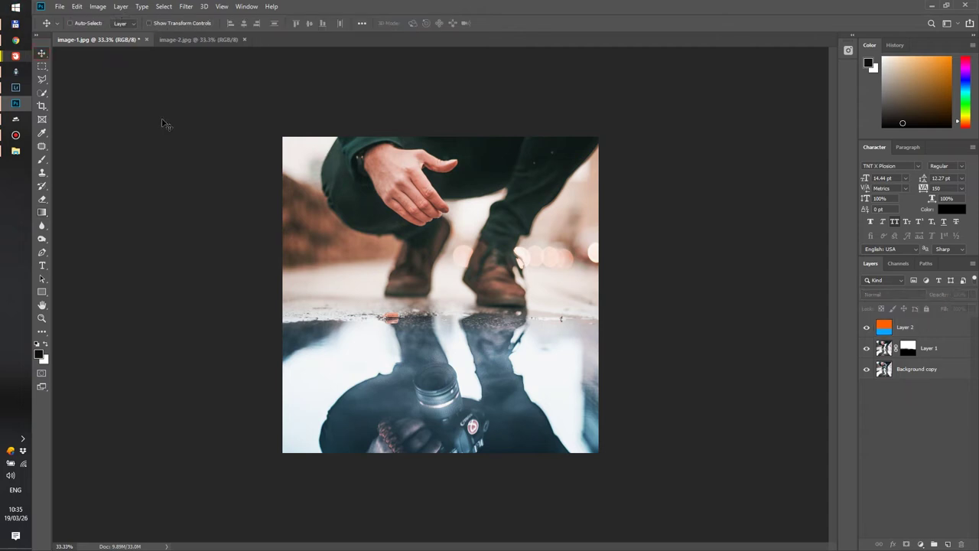
- Rotate the entire image 180° via Image > Image Rotation
{"action": "left_click", "coordinate": [97, 7]}
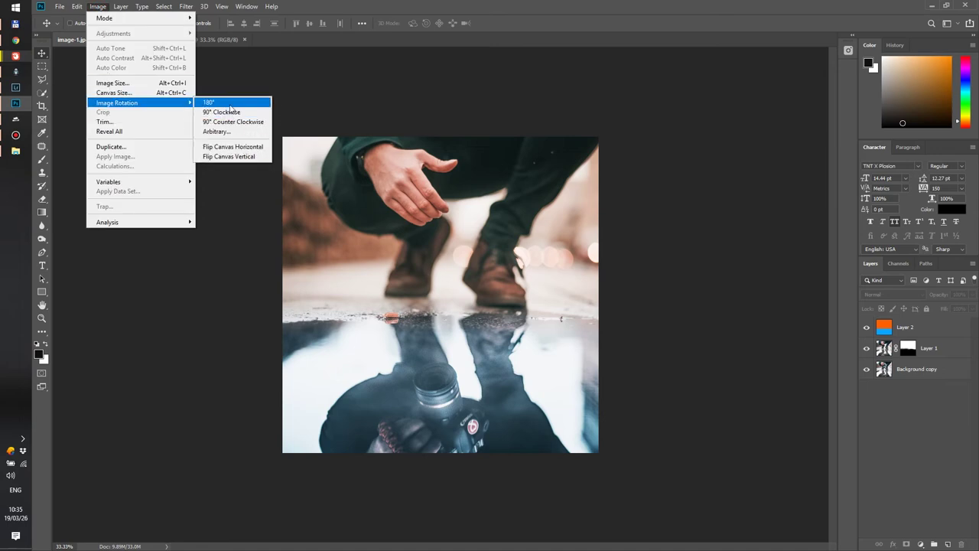
{"action": "left_click", "coordinate": [230, 104]}
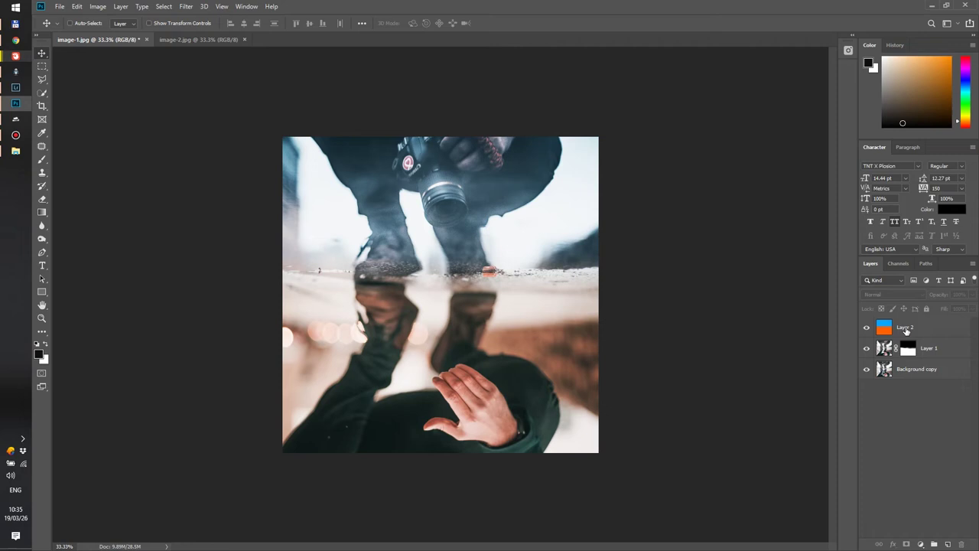
- Add a new flare layer and set up a roughly 1078 px brush with foreground #ff0000
{"action": "key", "text": "ctrl+shift+alt+n"}
{"action": "key", "text": "b"}
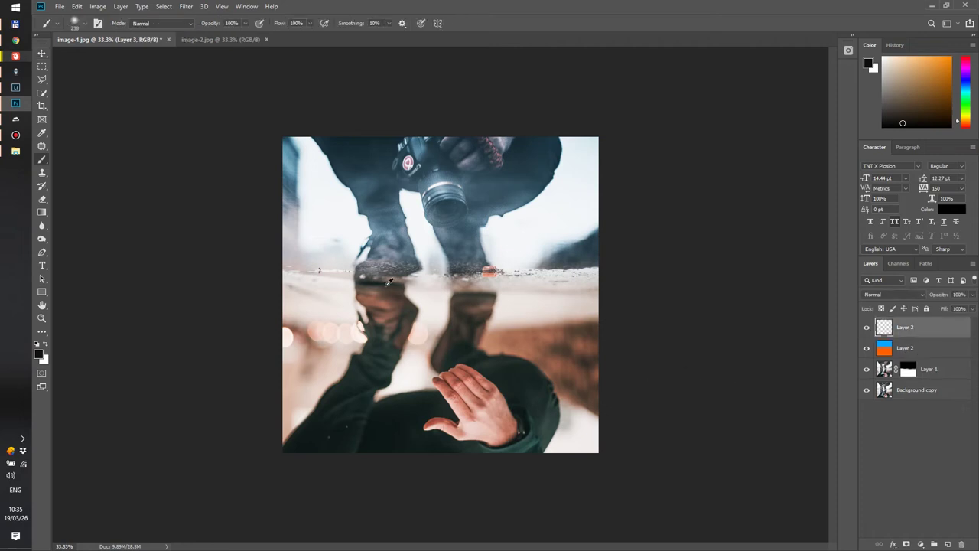
{"action": "mouse_move", "coordinate": [388, 281]}
{"action": "left_mouse_down"}
{"action": "mouse_move", "coordinate": [490, 295]}
{"action": "mouse_move", "coordinate": [459, 301]}
{"action": "left_mouse_up"}
{"action": "left_click", "coordinate": [38, 355]}
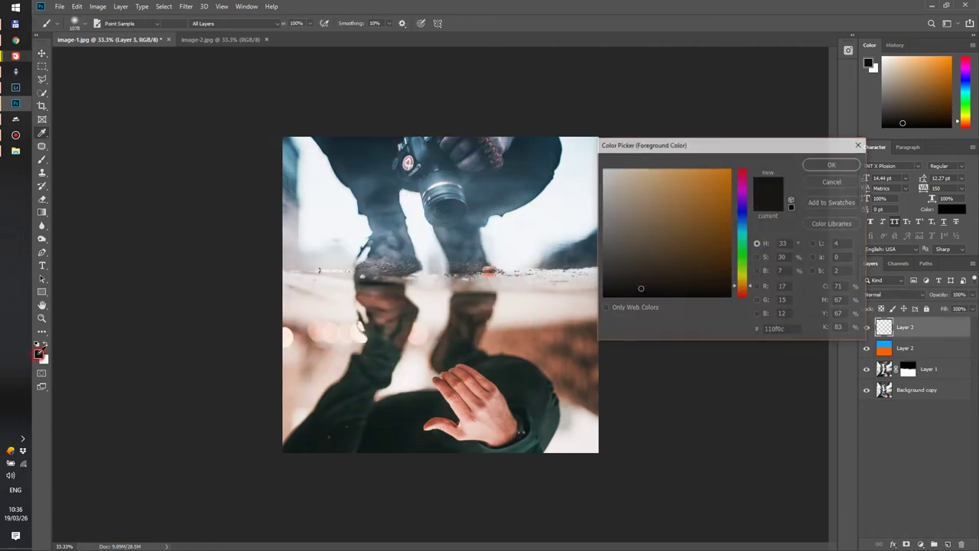
{"action": "left_click_drag", "start_coordinate": [745, 289], "coordinate": [747, 293]}
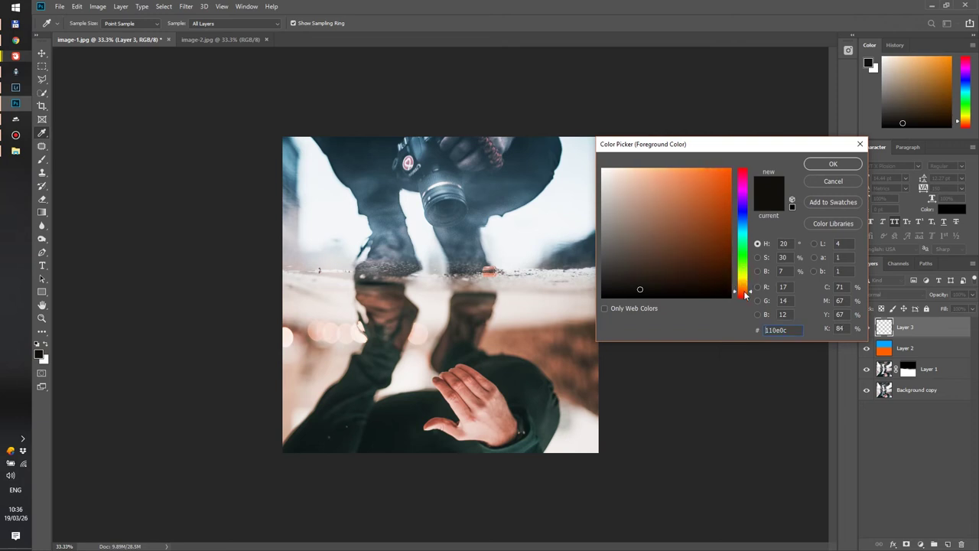
{"action": "type", "text": "ff0000"}
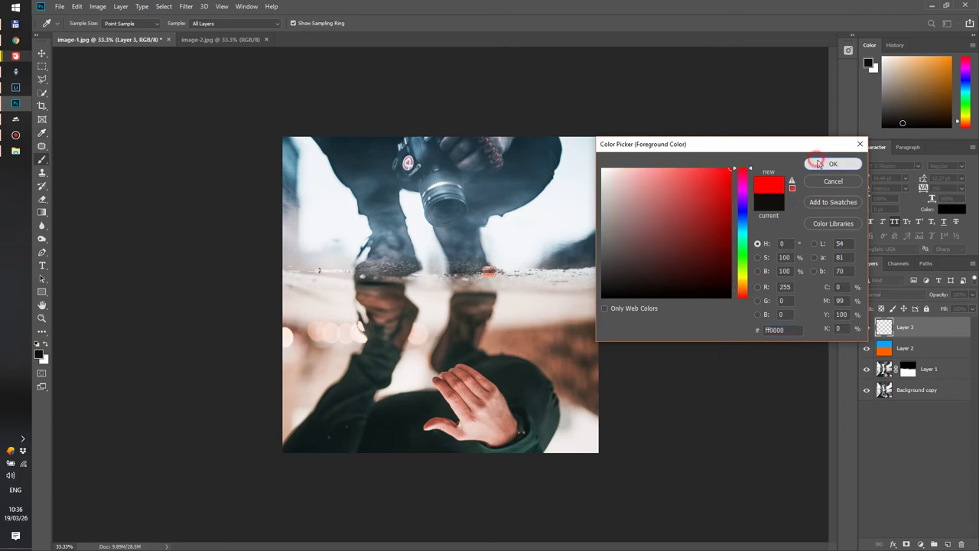
{"action": "left_click", "coordinate": [833, 164]}
- Set the flare layer to Screen and paint a 1462 px red glow on the left edge
{"action": "left_click", "coordinate": [882, 297]}
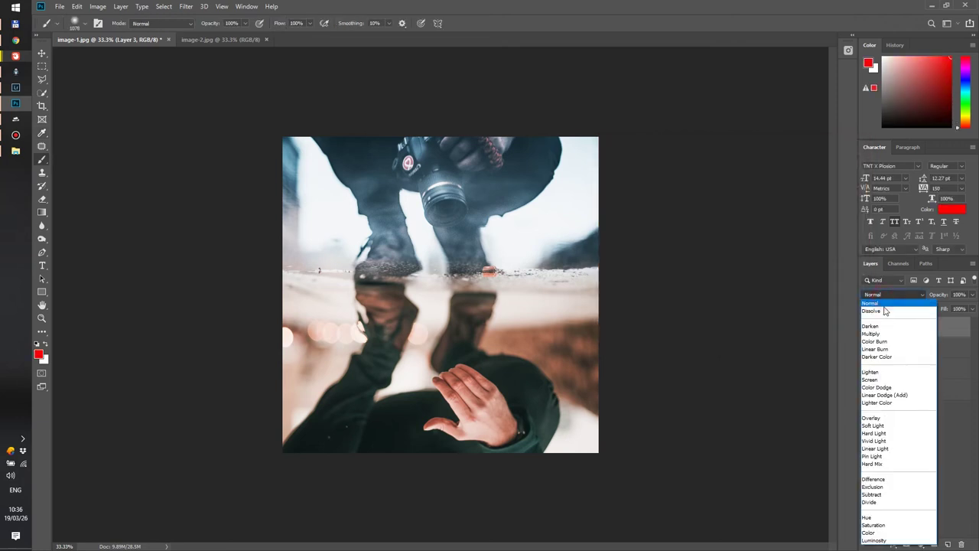
{"action": "left_click", "coordinate": [886, 373]}
{"action": "left_click_drag", "start_coordinate": [327, 273], "coordinate": [360, 276]}
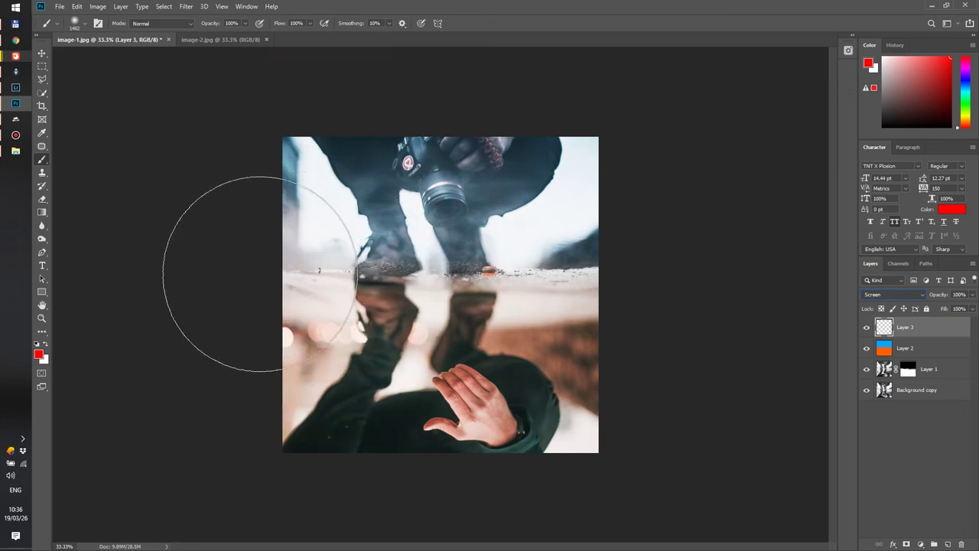
{"action": "left_click", "coordinate": [340, 336]}
{"action": "key", "text": "ctrl+z"}
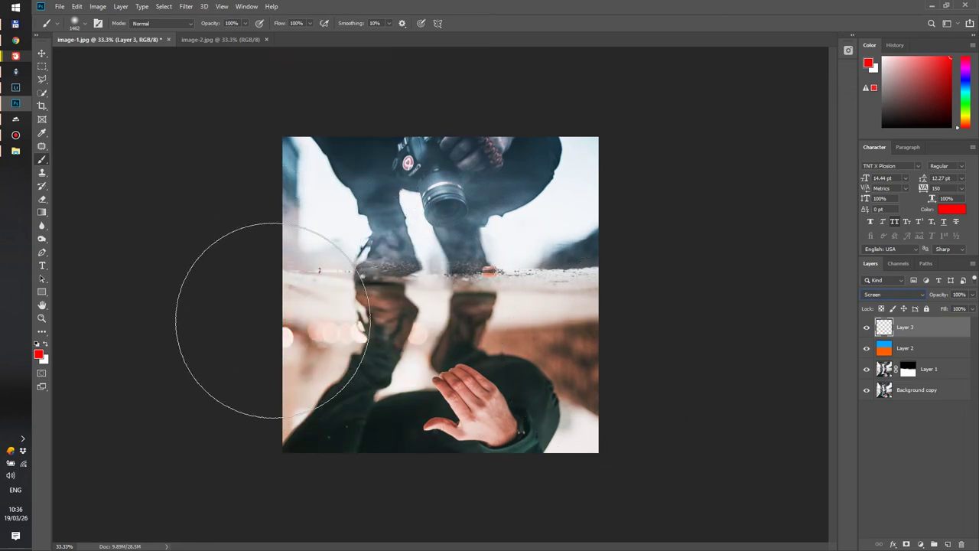
{"action": "left_click", "coordinate": [272, 306]}
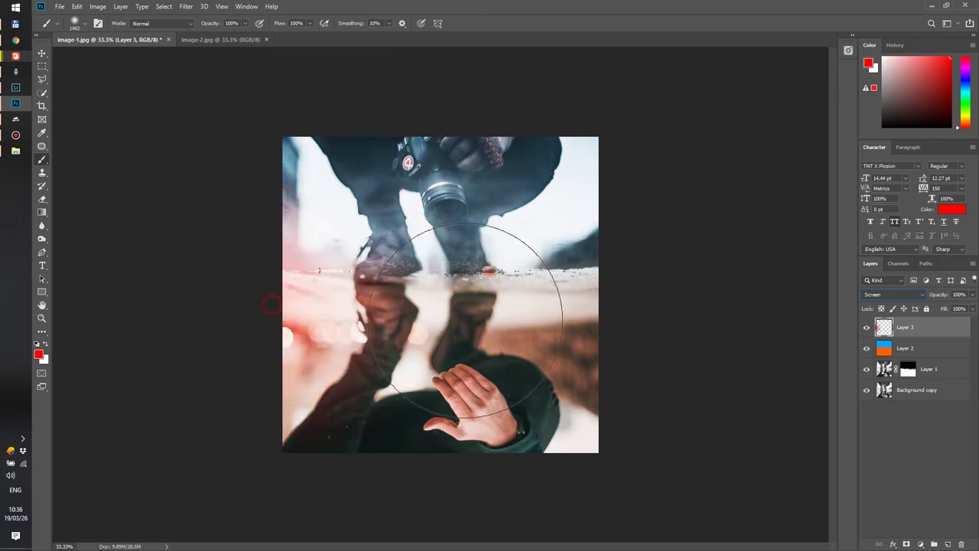
{"action": "left_click", "coordinate": [627, 265]}
{"action": "key", "text": "ctrl+z"}
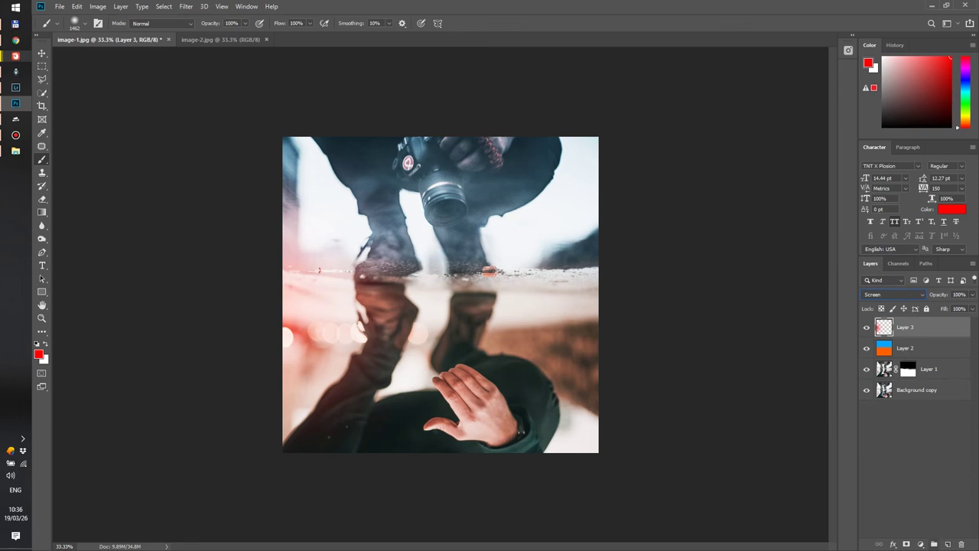
- Add a second Screen layer with a right-edge glow, invert it to cyan and shift it right
{"action": "left_click", "coordinate": [948, 544]}
{"action": "left_click", "coordinate": [893, 295]}
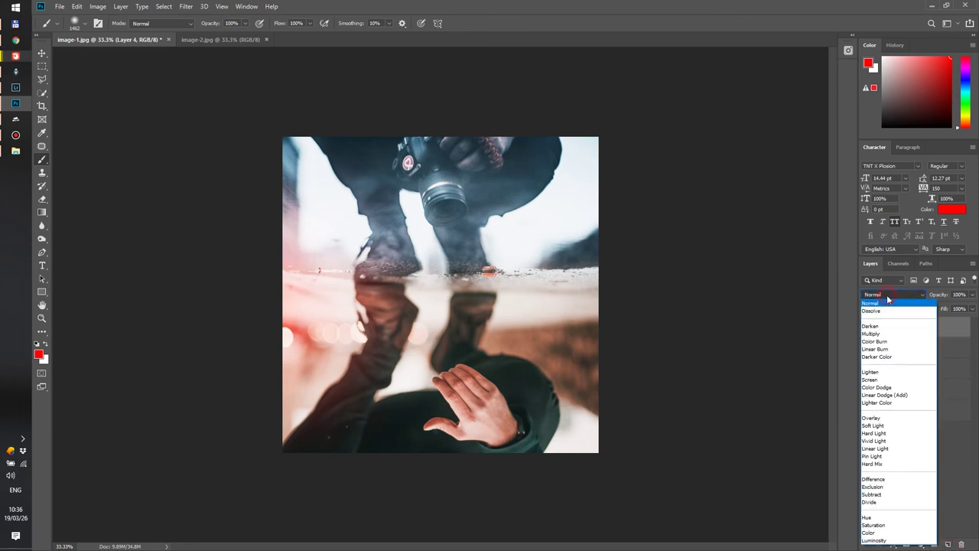
{"action": "left_click", "coordinate": [888, 374]}
{"action": "left_click", "coordinate": [573, 281]}
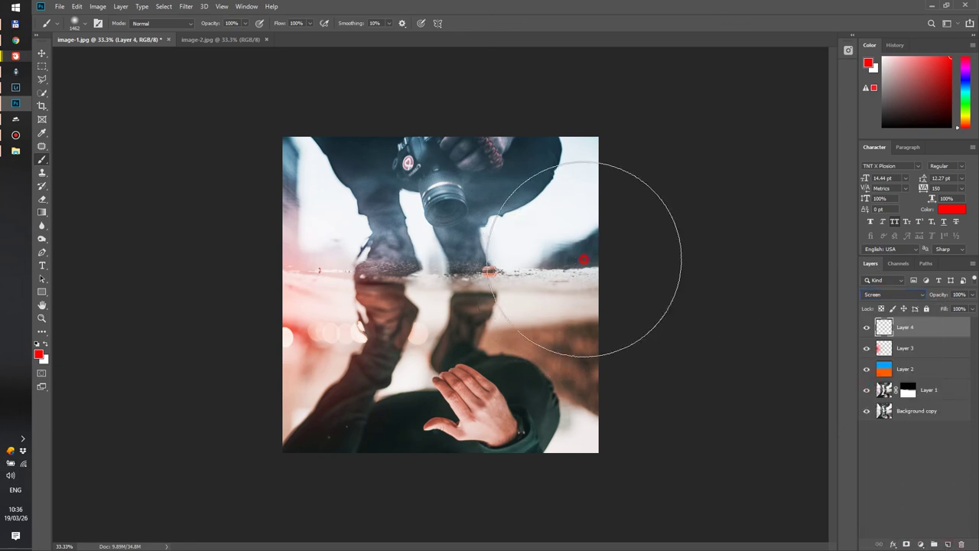
{"action": "key", "text": "ctrl+i"}
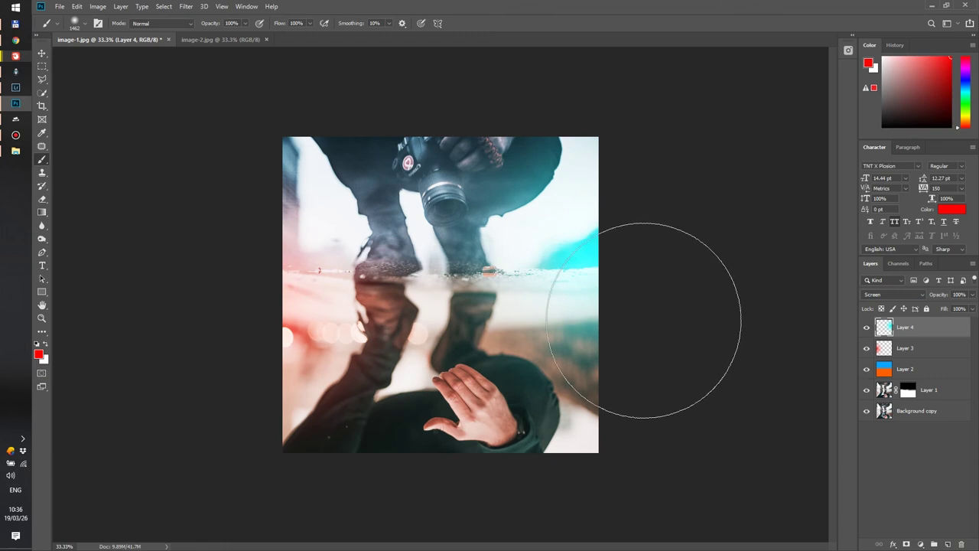
{"action": "key", "text": "v"}
{"action": "mouse_move", "coordinate": [587, 252]}
{"action": "left_mouse_down"}
{"action": "mouse_move", "coordinate": [666, 262]}
{"action": "mouse_move", "coordinate": [634, 260]}
{"action": "mouse_move", "coordinate": [632, 245]}
{"action": "mouse_move", "coordinate": [638, 253]}
{"action": "left_mouse_up"}
{"action": "scroll", "coordinate": [520, 412], "scroll_direction": "down", "scroll_amount": 5}
{"action": "scroll", "coordinate": [498, 421], "scroll_direction": "down", "scroll_amount": 2}
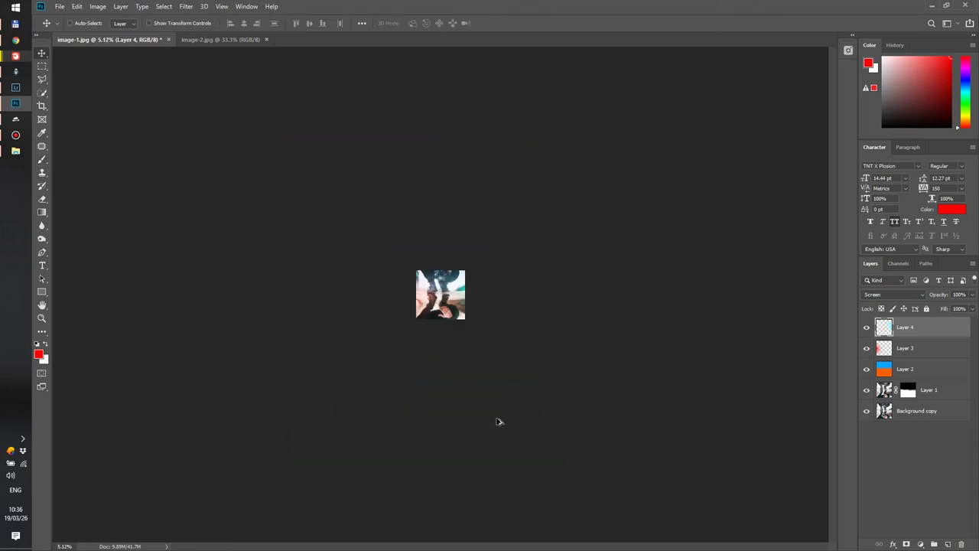
{"action": "scroll", "coordinate": [472, 395], "scroll_direction": "up", "scroll_amount": 8}
{"action": "scroll", "coordinate": [429, 371], "scroll_direction": "down", "scroll_amount": 3}
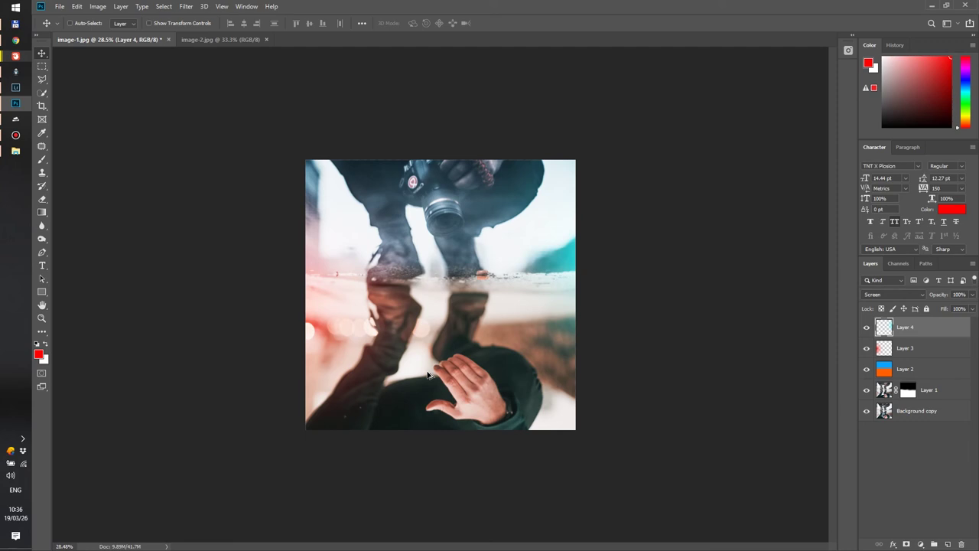
{"action": "scroll", "coordinate": [430, 375], "scroll_direction": "up", "scroll_amount": 2}
{"action": "scroll", "coordinate": [433, 371], "scroll_direction": "down", "scroll_amount": 1}
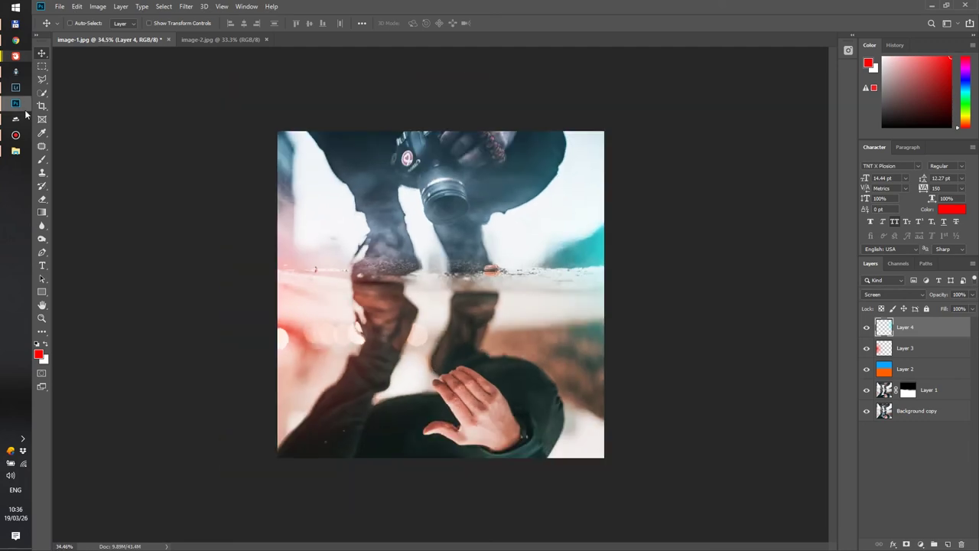
{"action": "left_click", "coordinate": [15, 87]}
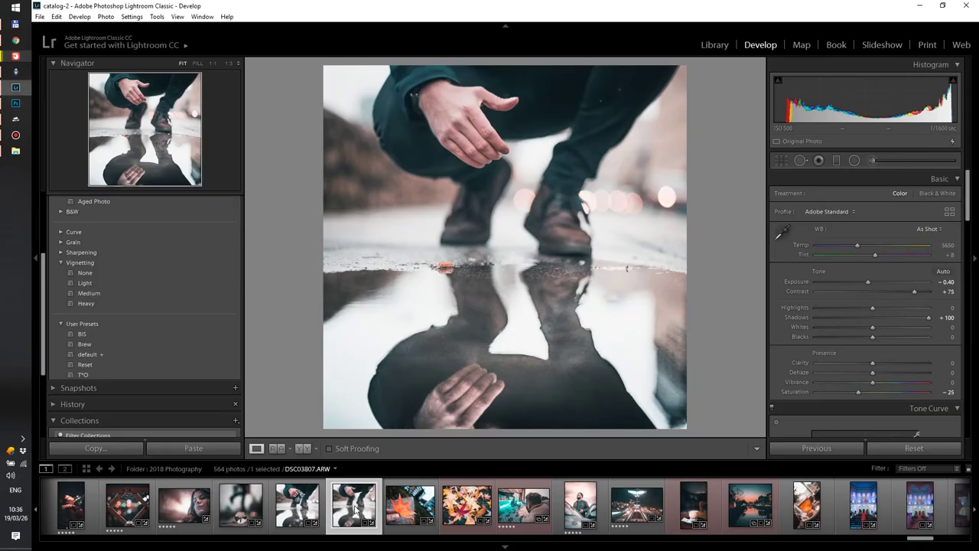
{"action": "left_click", "coordinate": [716, 44]}
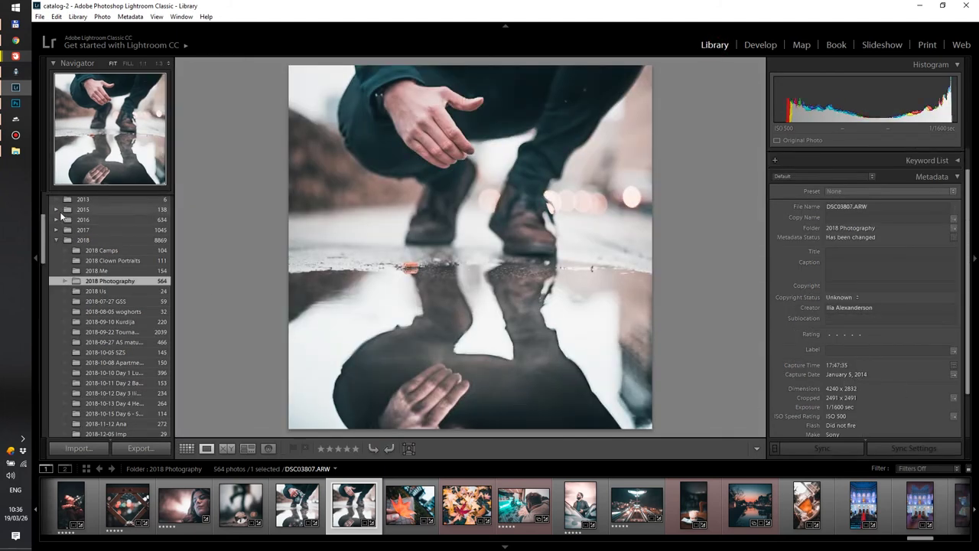
{"action": "left_click", "coordinate": [14, 103]}
{"action": "scroll", "coordinate": [375, 352], "scroll_direction": "down", "scroll_amount": 4}
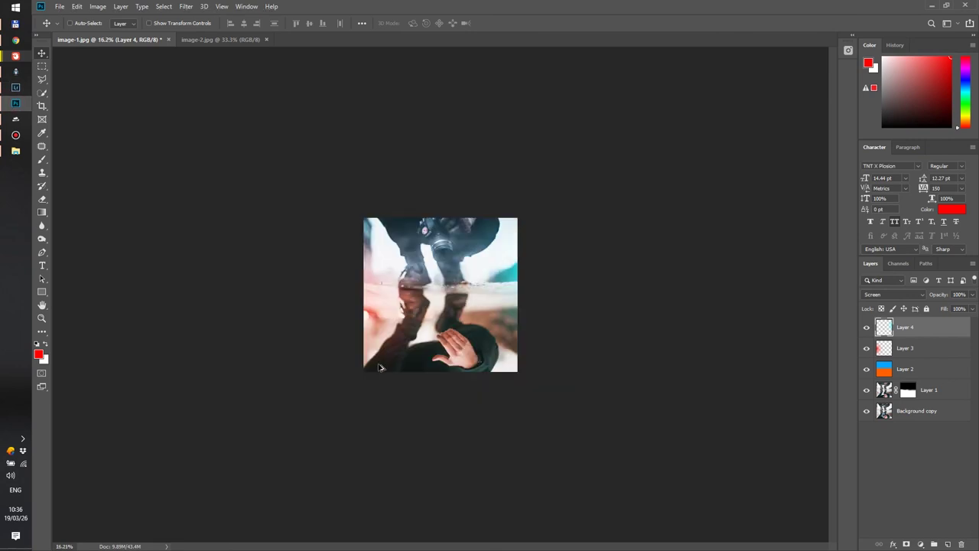
{"action": "scroll", "coordinate": [394, 359], "scroll_direction": "up", "scroll_amount": 6}
{"action": "scroll", "coordinate": [401, 356], "scroll_direction": "down", "scroll_amount": 5}
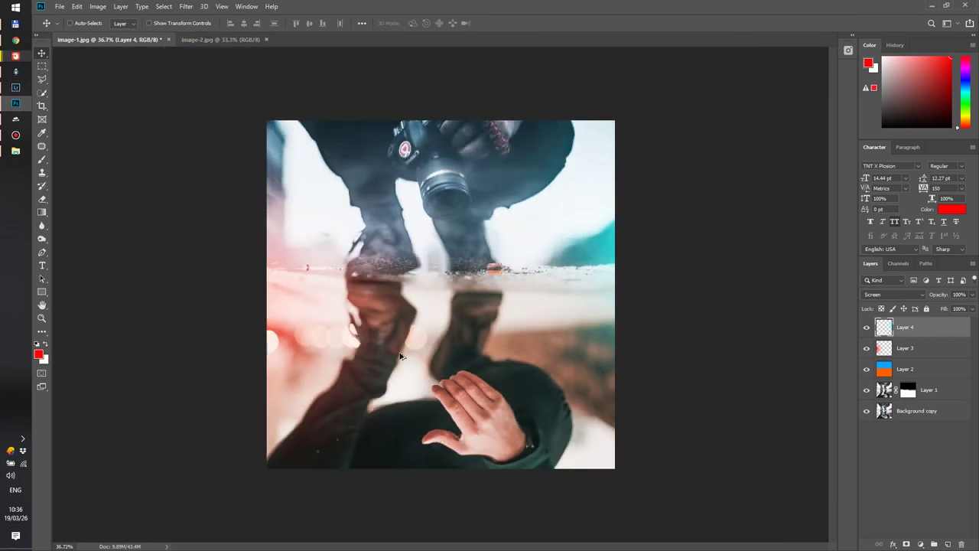